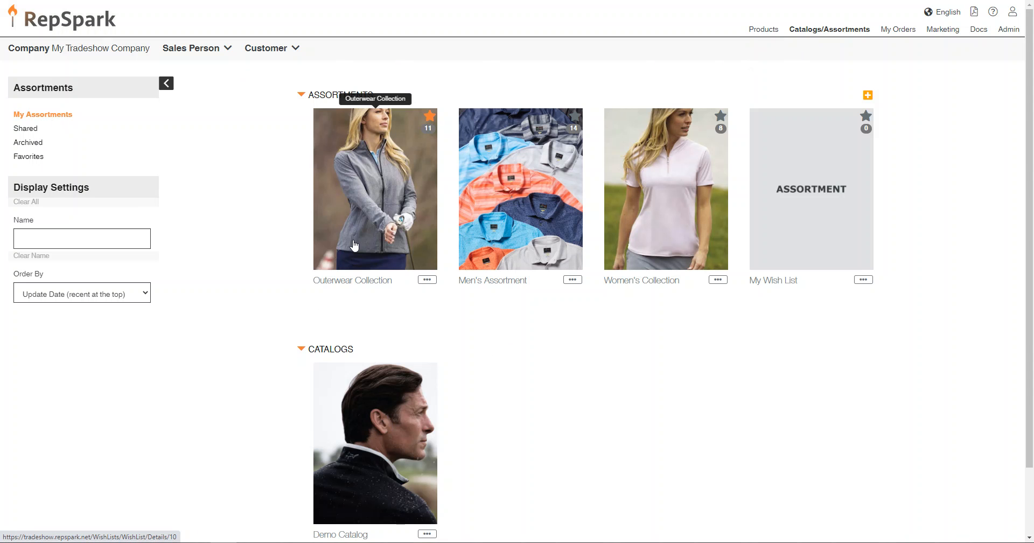
Open the Outerwear Collection assortment, copy its embed code at the 350 by 350 size and close the embed dialog
click(385, 180)
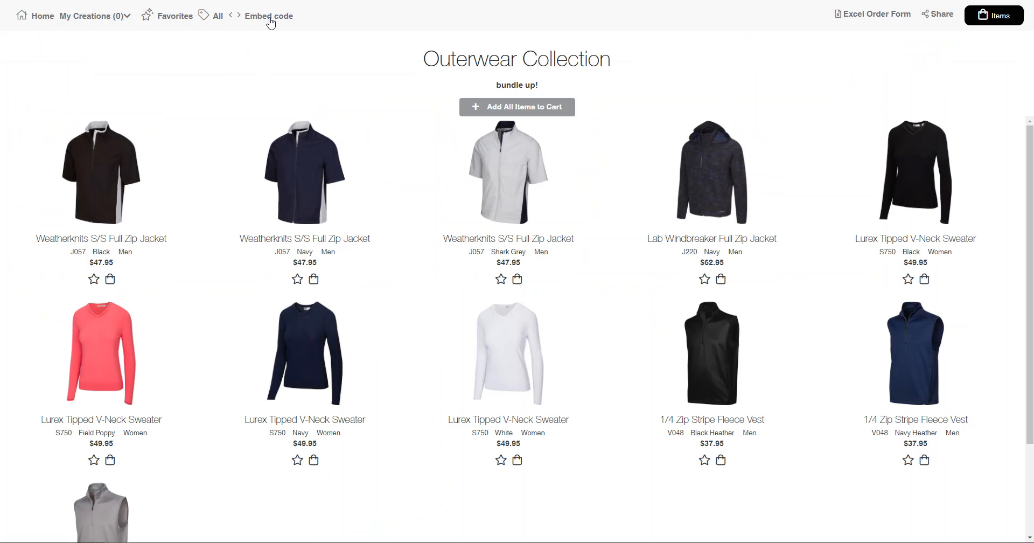
click(270, 20)
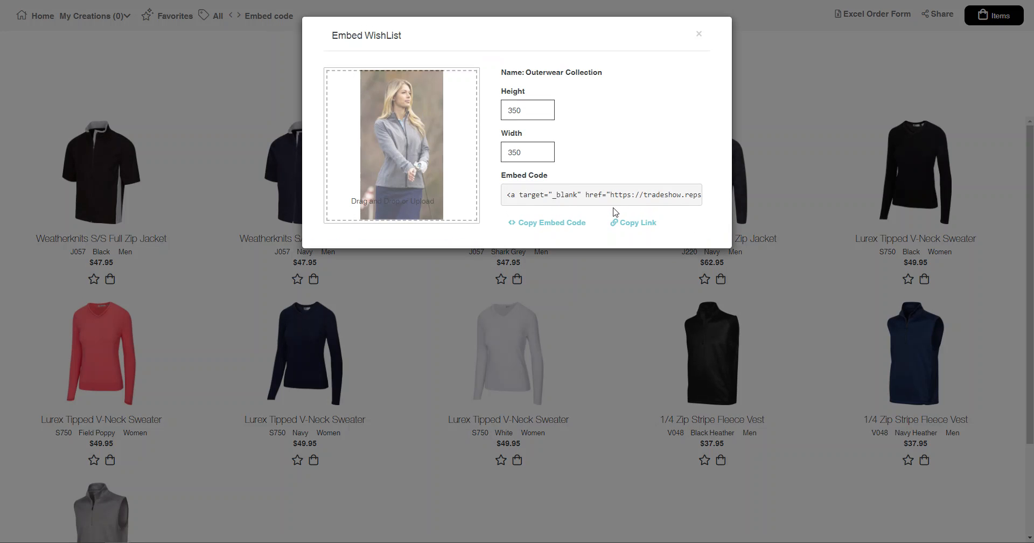
click(544, 226)
click(698, 33)
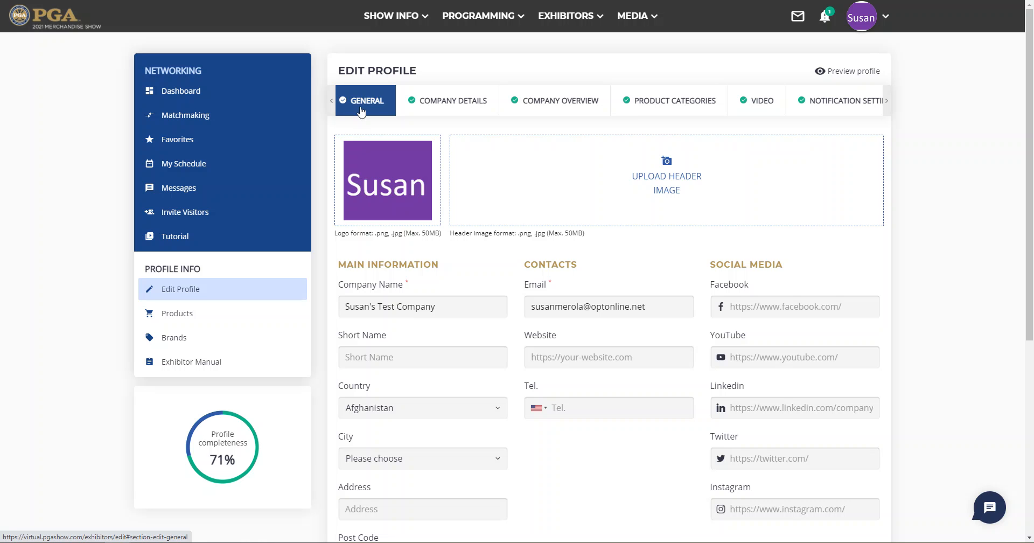
In the PGA Merchandise Show exhibitor profile, paste the Outerwear Collection embed code as the additional video and save the profile
click(253, 190)
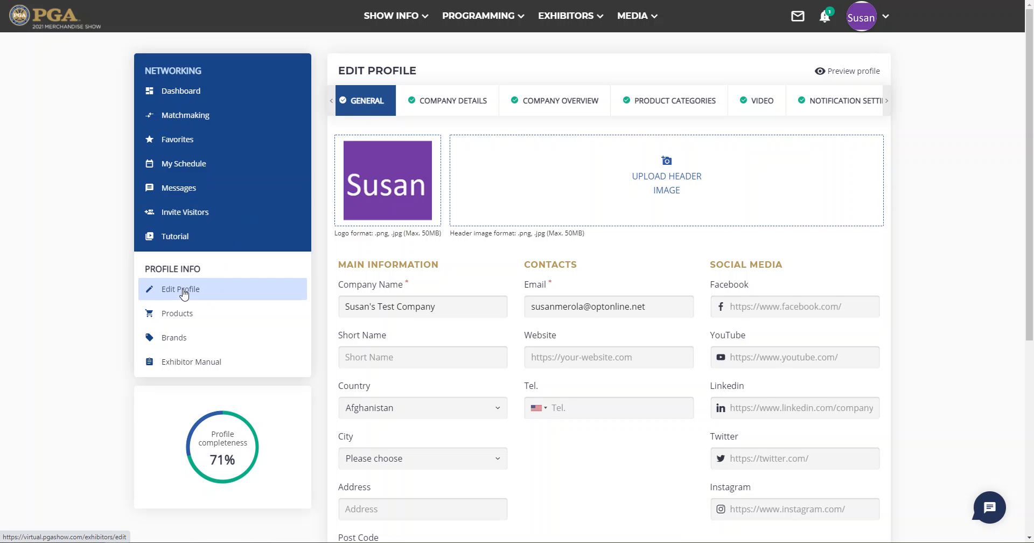
click(756, 106)
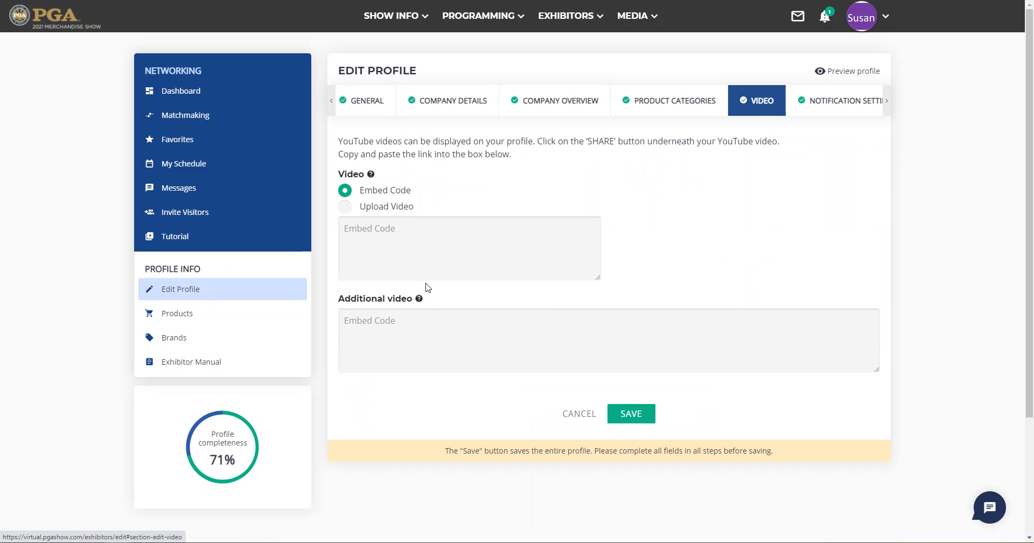
drag(413, 299, 330, 301)
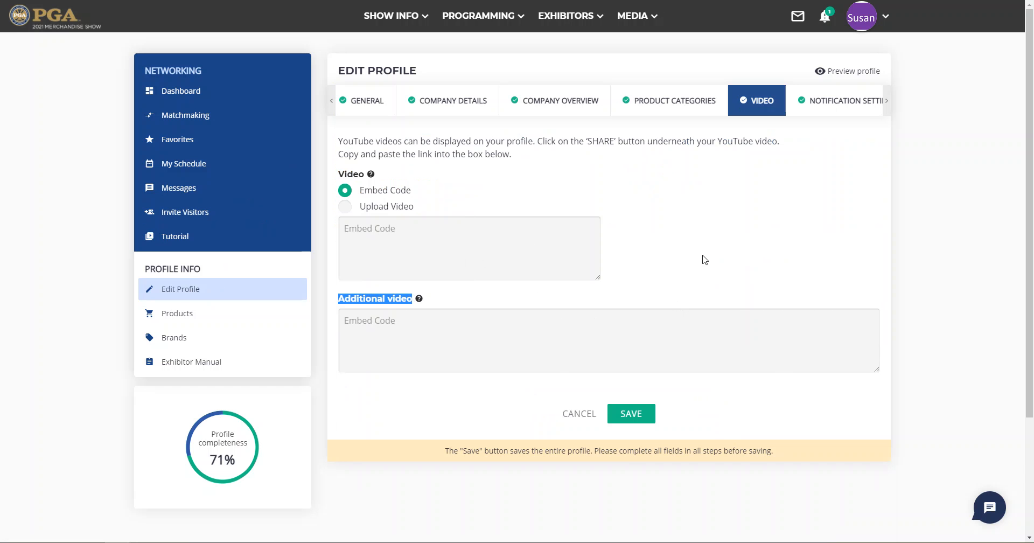
click(379, 322)
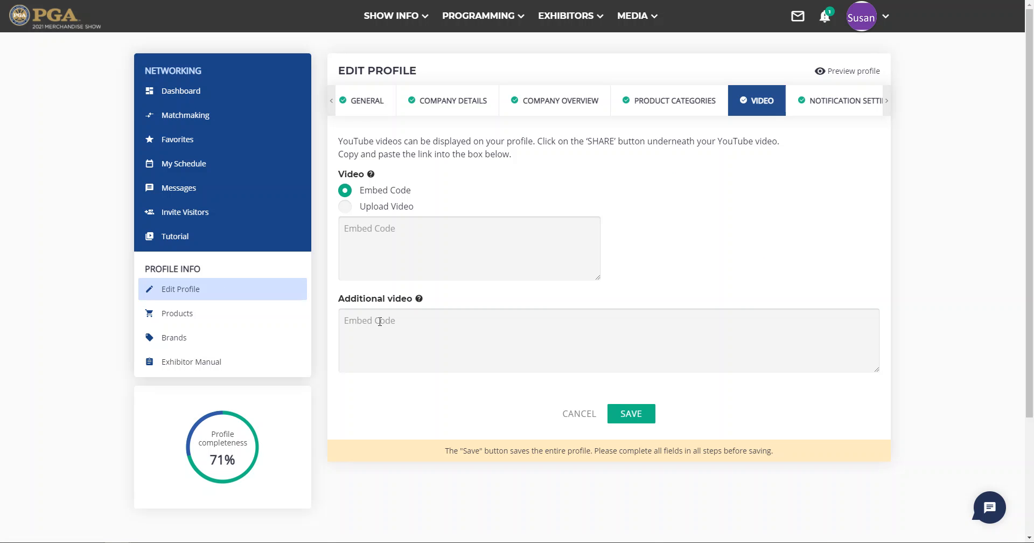
key(ctrl+v)
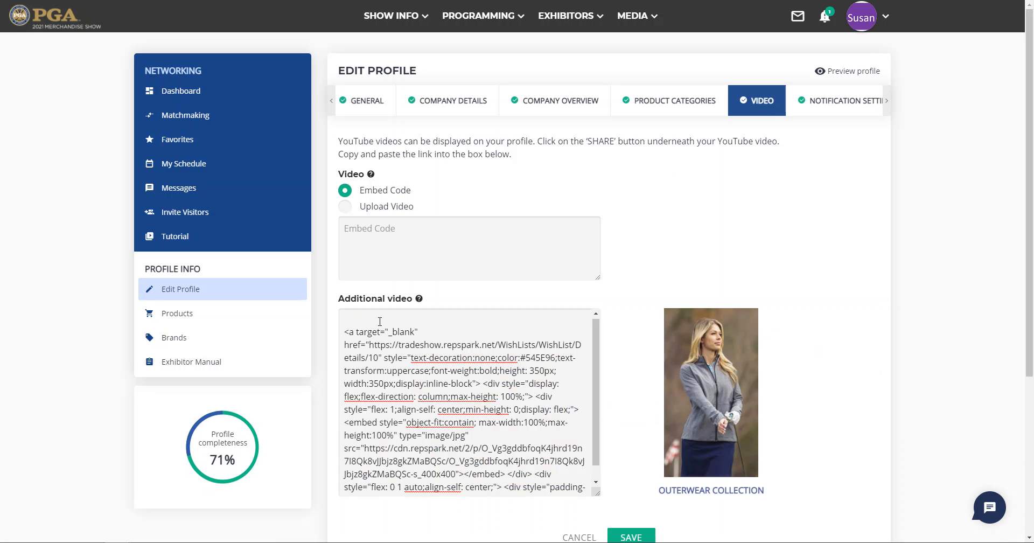
scroll(777, 275, down, 2)
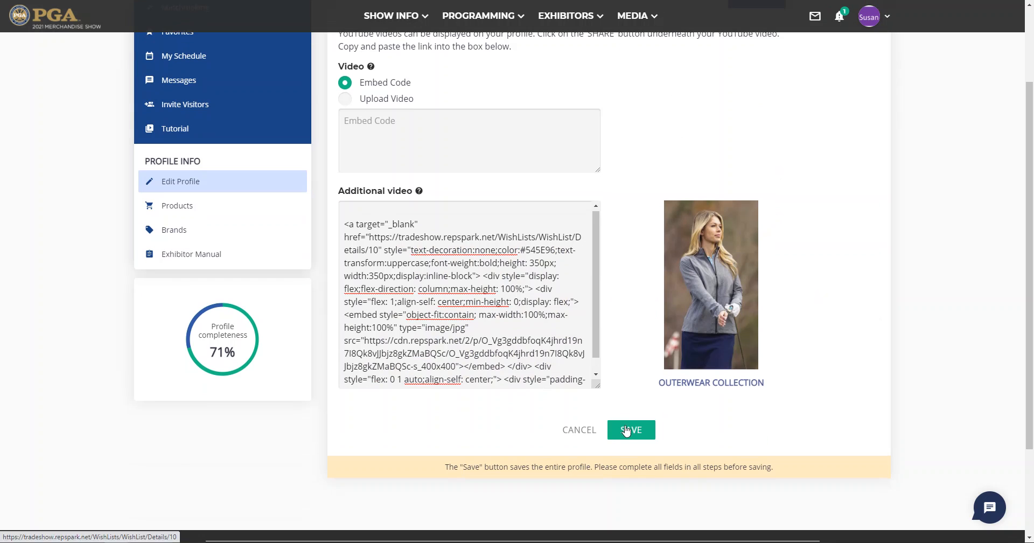
click(631, 431)
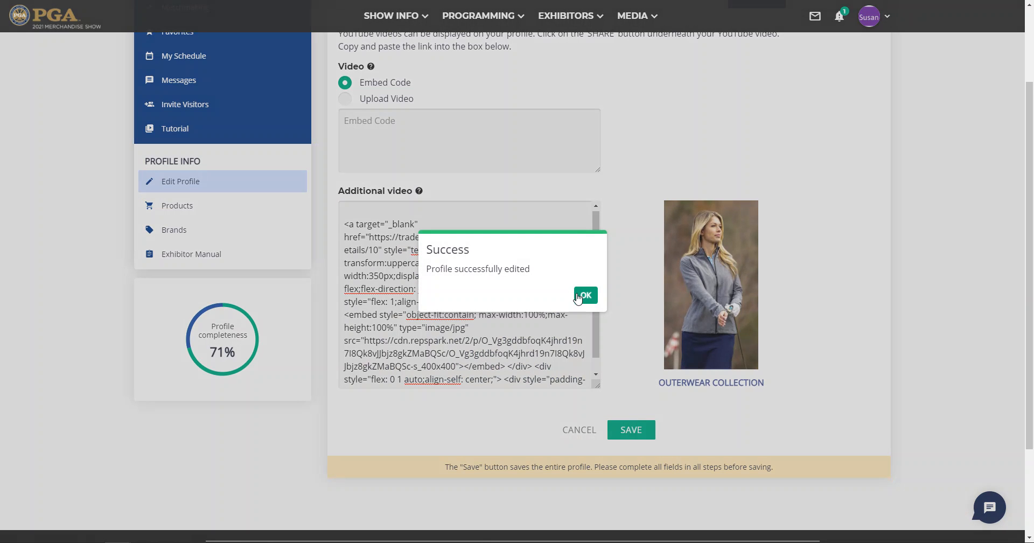
click(578, 296)
Preview the exhibitor profile and examine its Transact section
scroll(852, 73, up, 2)
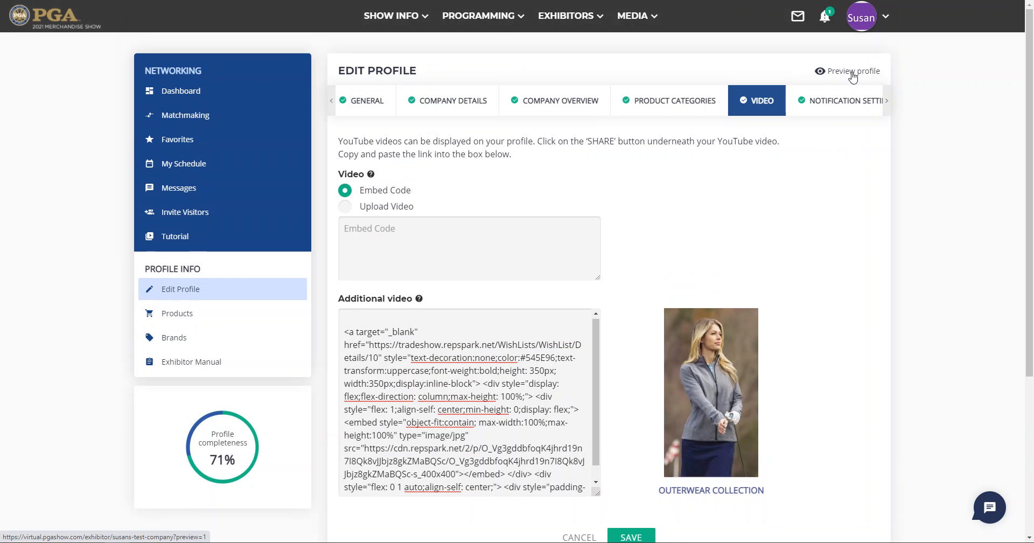
click(853, 75)
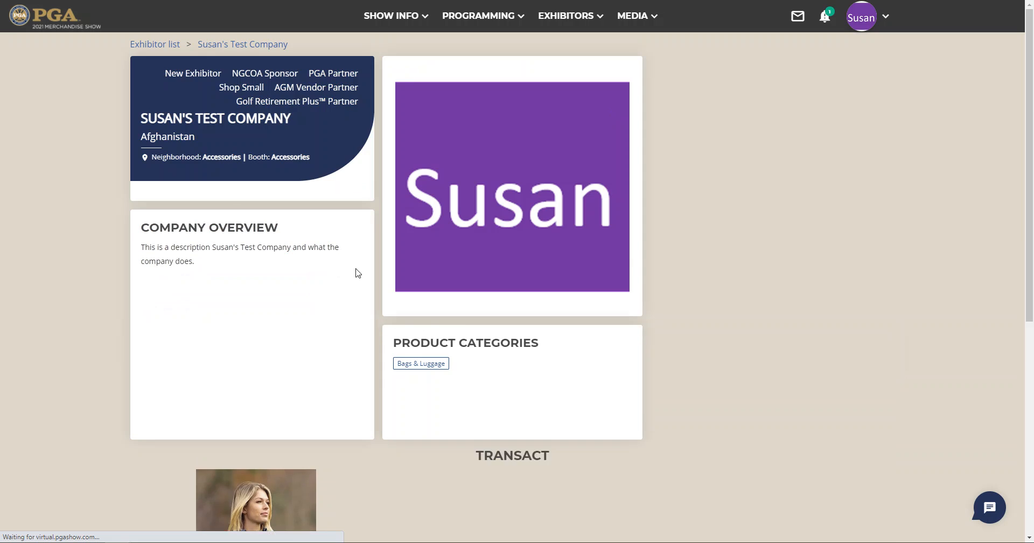
scroll(409, 312, down, 7)
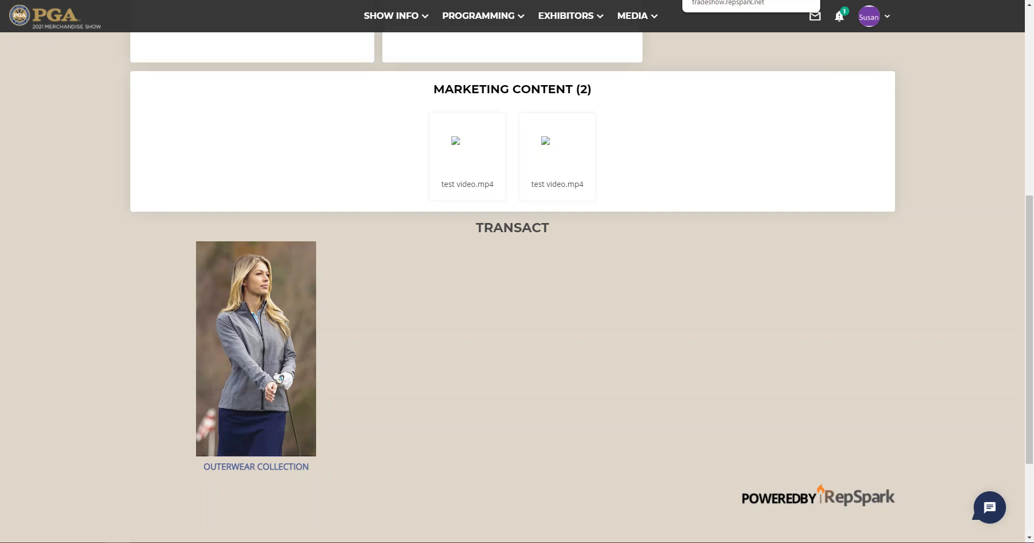
Return to the profile editor and paste a second copy of the embed code below the first in the additional video code
click(517, 0)
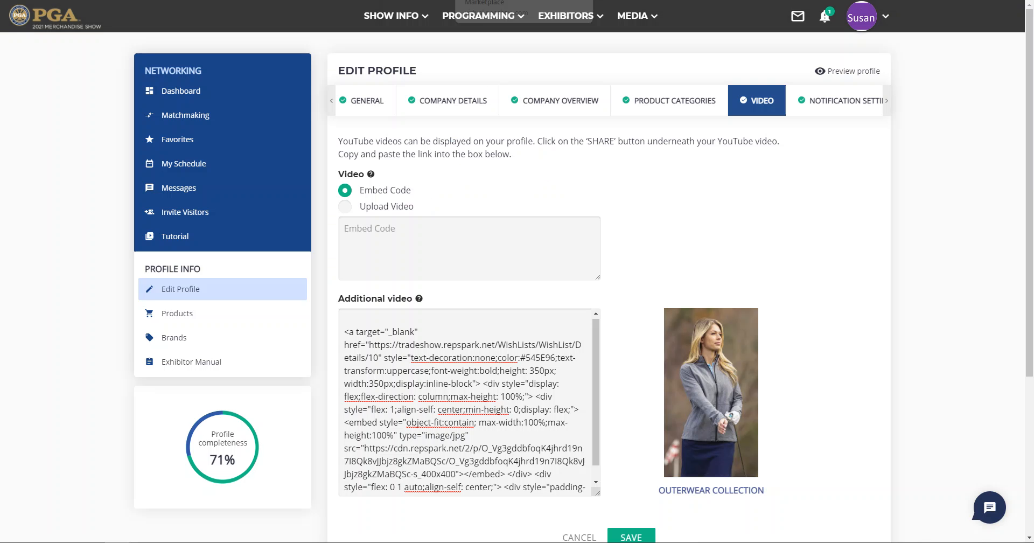
scroll(504, 324, down, 1)
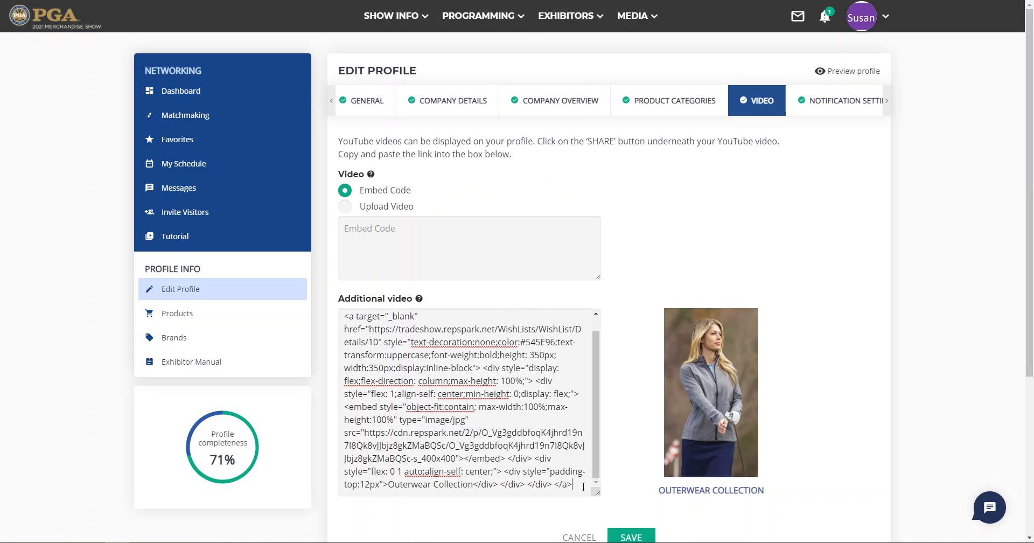
key(Return)
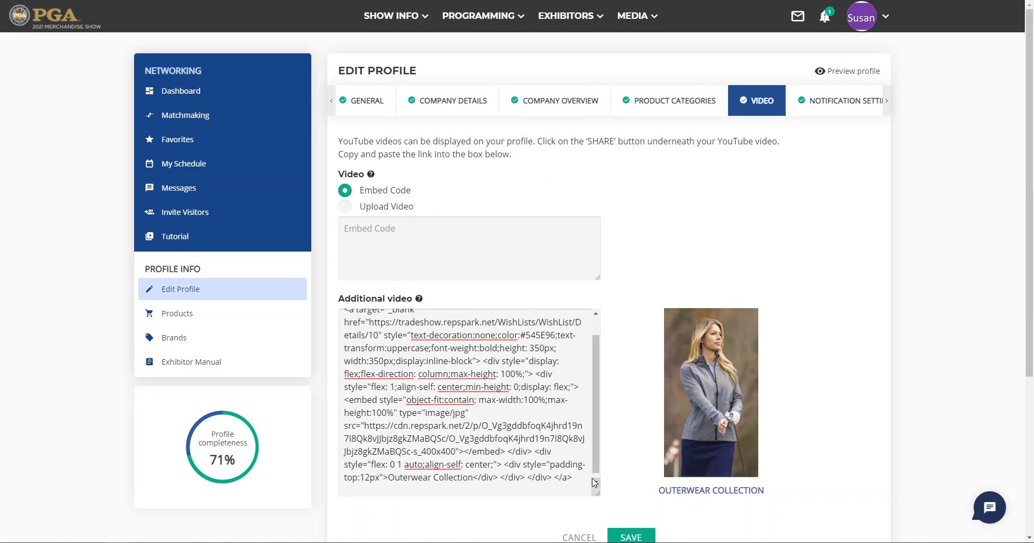
key(Return)
key(ctrl+v)
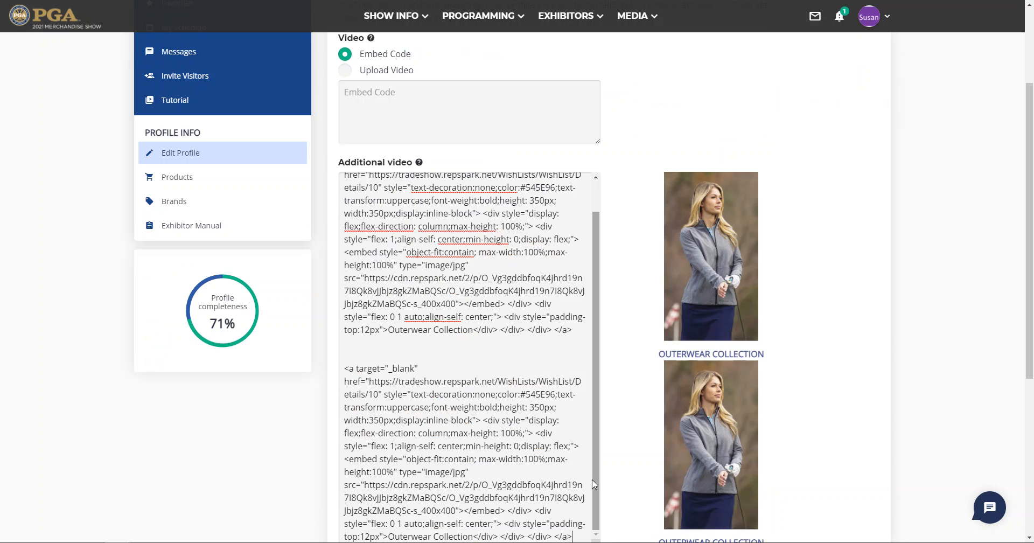
Add a third copy of the Outerwear Collection embed code on a new line and save the profile
scroll(781, 251, down, 5)
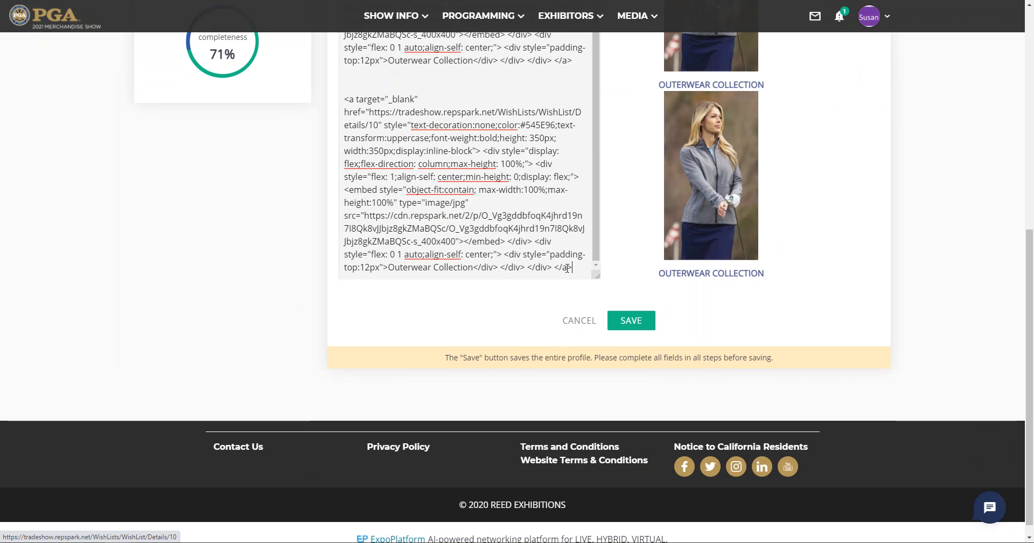
key(Return)
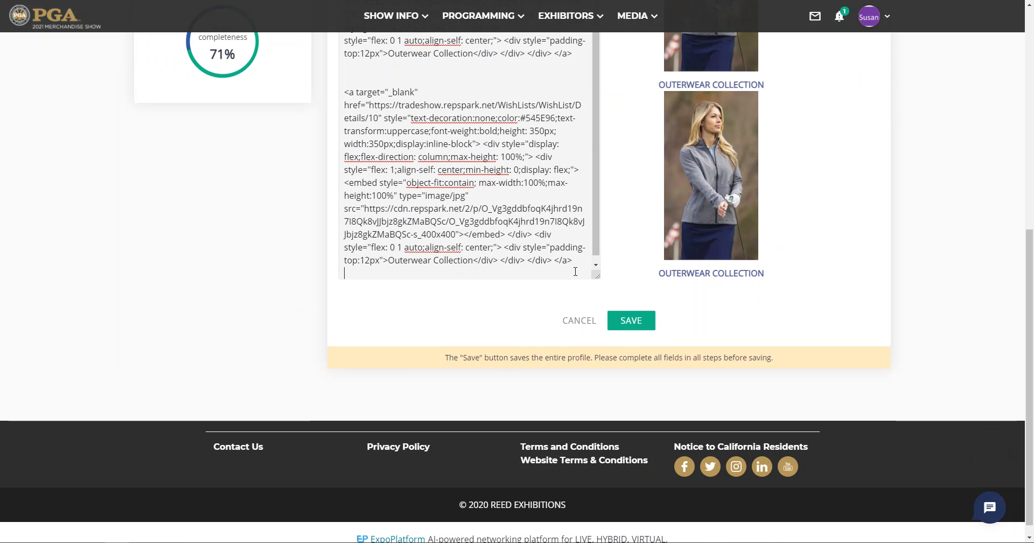
key(ctrl+v)
scroll(597, 297, down, 2)
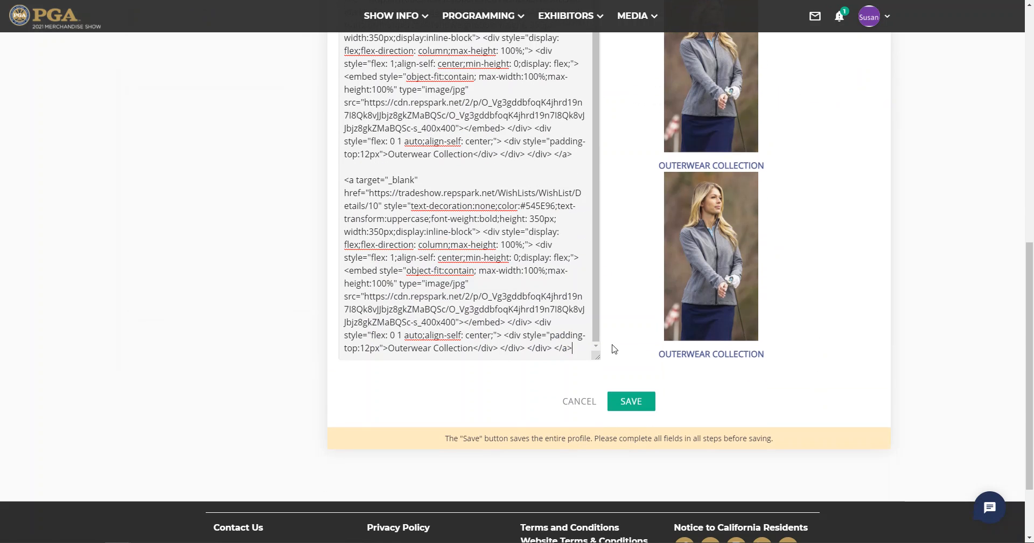
click(630, 406)
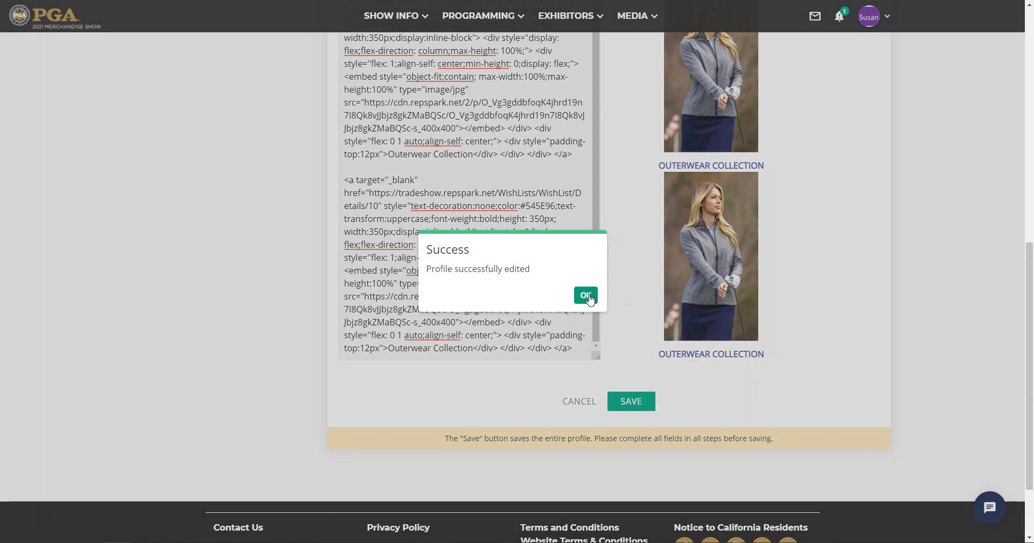
click(590, 297)
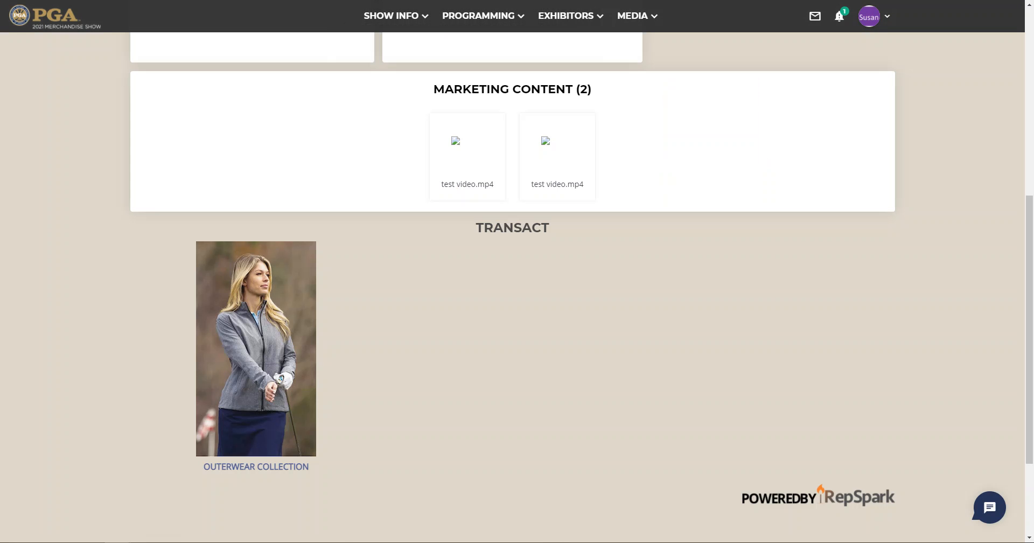
Refresh the exhibitor profile preview and check how the embedded collections appear under Transact
key(F5)
scroll(533, 326, down, 4)
scroll(533, 326, down, 4)
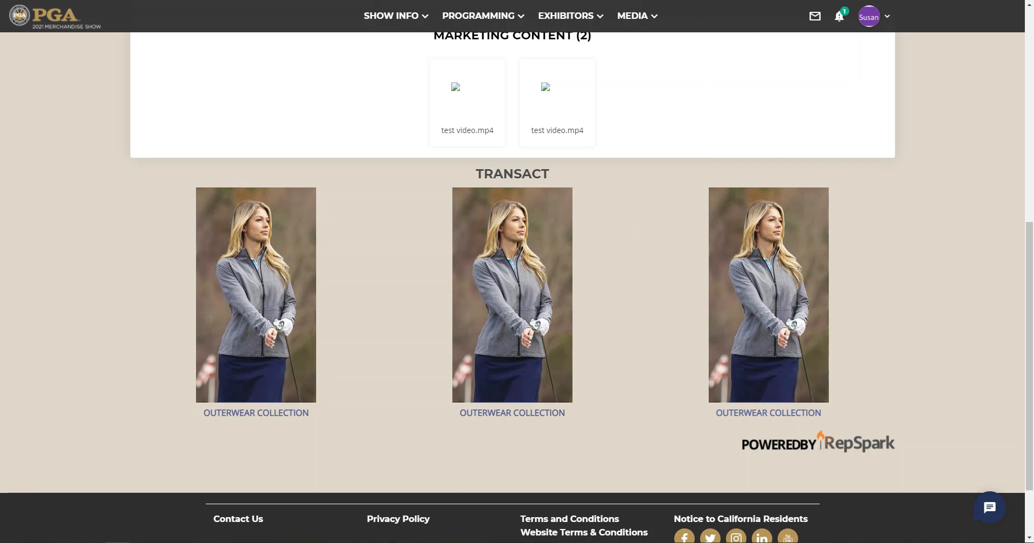
Switch back to RepSpark and open the Demo Catalog from My Assortments
click(501, 1)
click(619, 1)
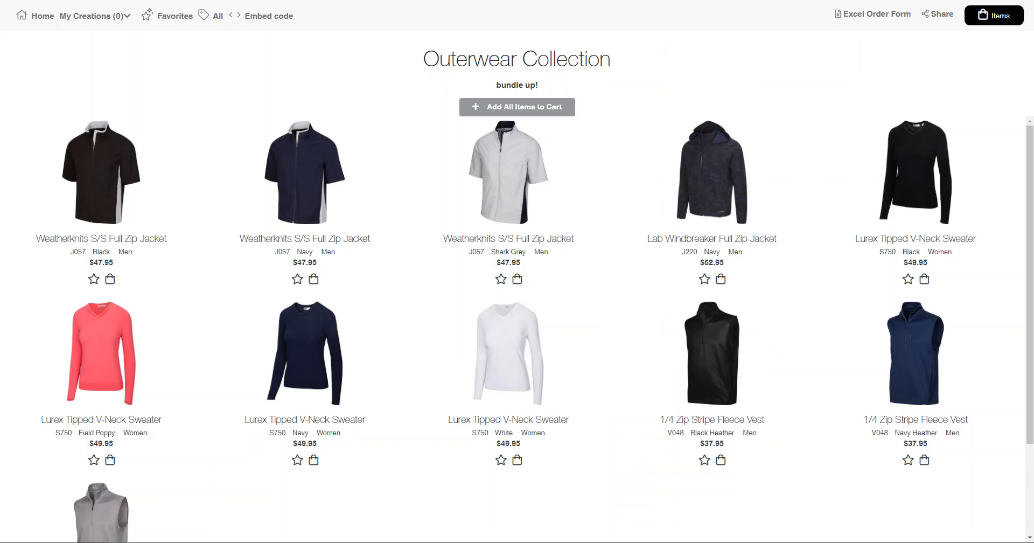
click(43, 19)
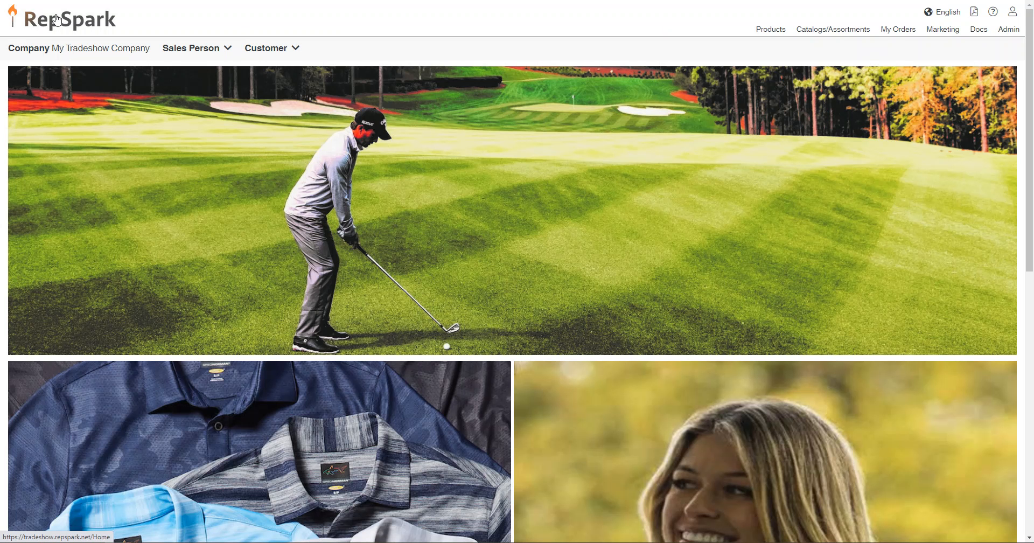
click(822, 32)
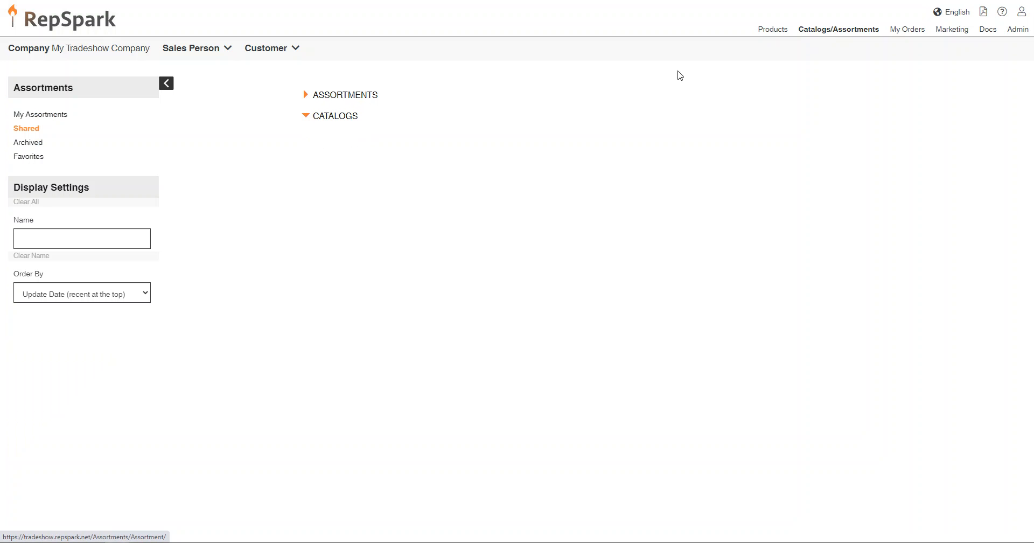
click(51, 116)
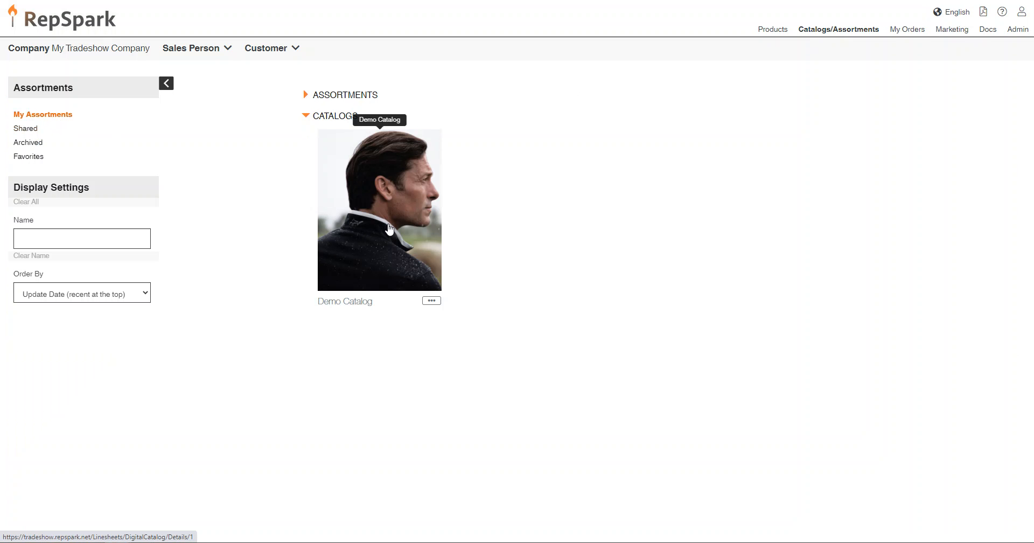
click(389, 229)
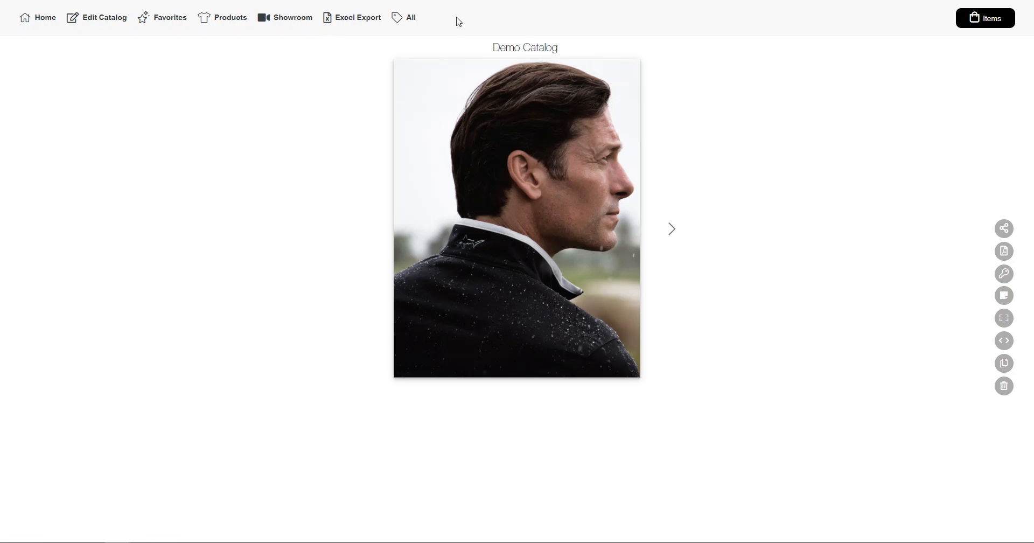
Copy the Demo Catalog's embed code at the 350 by 350 size and close the embed dialog
click(1004, 341)
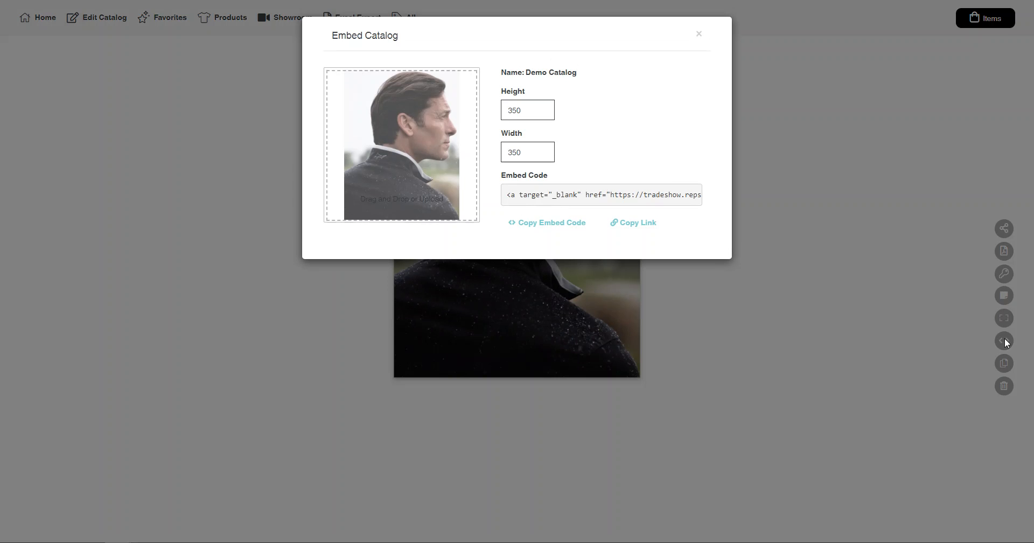
click(550, 229)
click(699, 34)
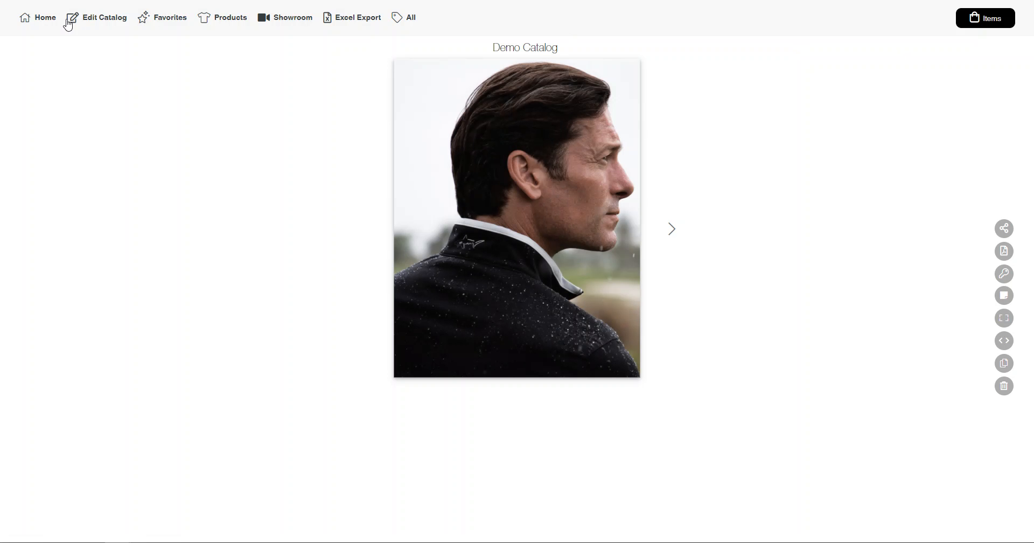
Leave the catalog and open the Branded Landing Page Summary through the admin Brand settings
click(42, 19)
click(1009, 29)
click(964, 47)
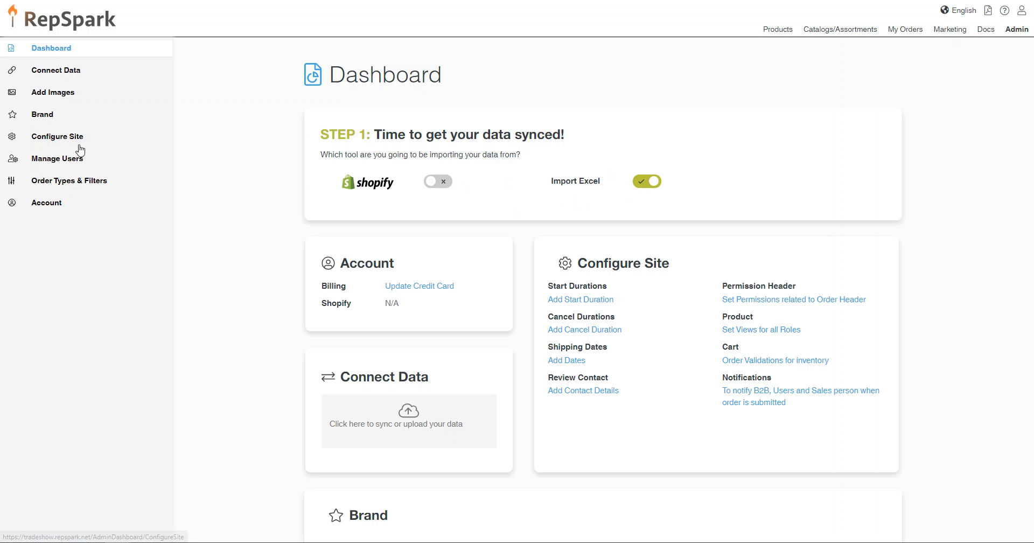
click(36, 115)
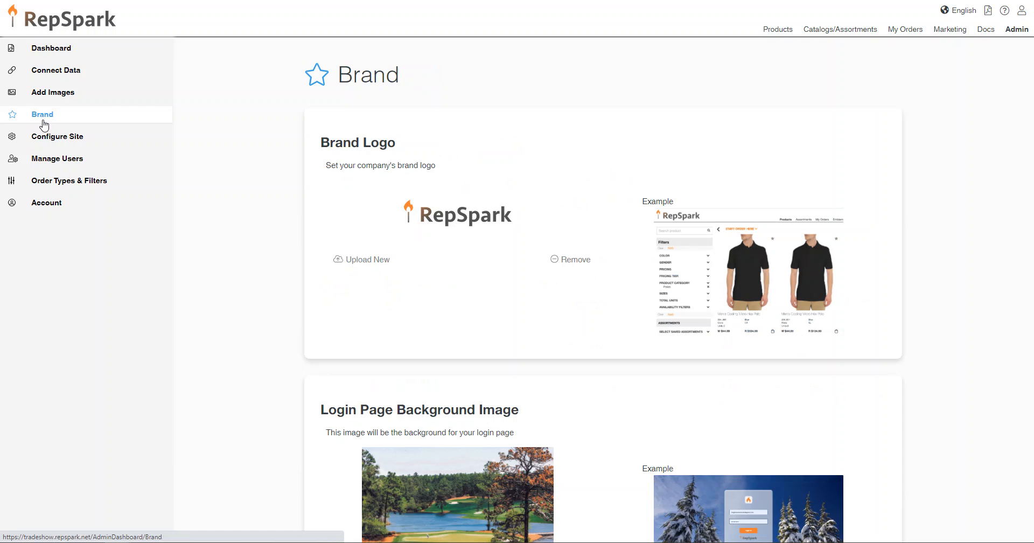
scroll(369, 269, down, 15)
click(375, 280)
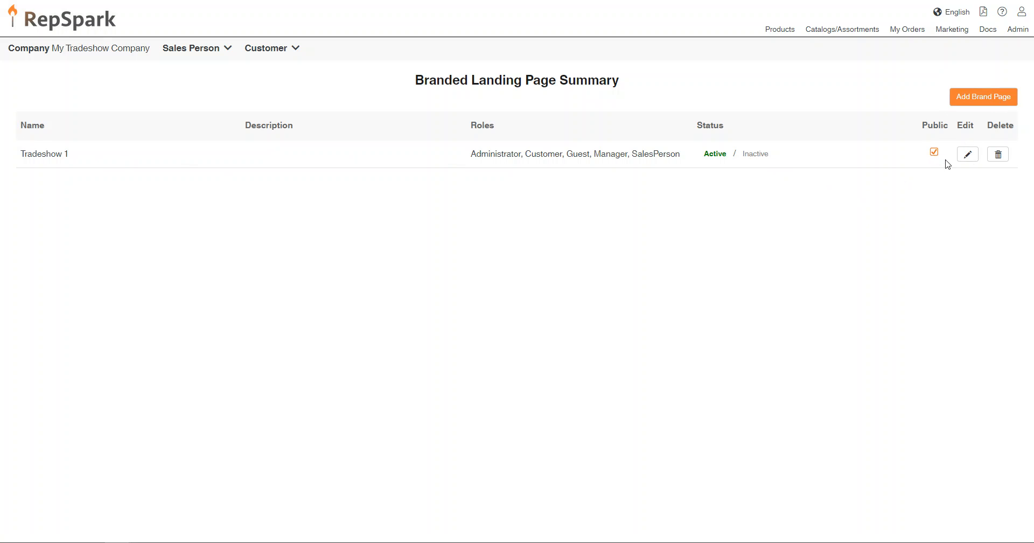
Open the Tradeshow 1 landing page's embed settings, replace the embed image with Golfer Lifestyle 1.jpg, and close the dialog
click(968, 156)
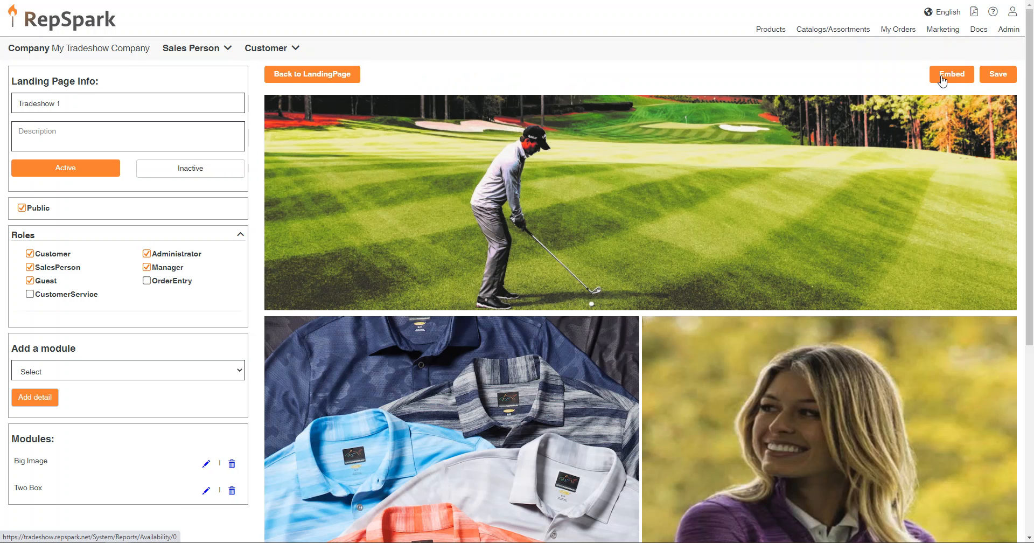
click(952, 79)
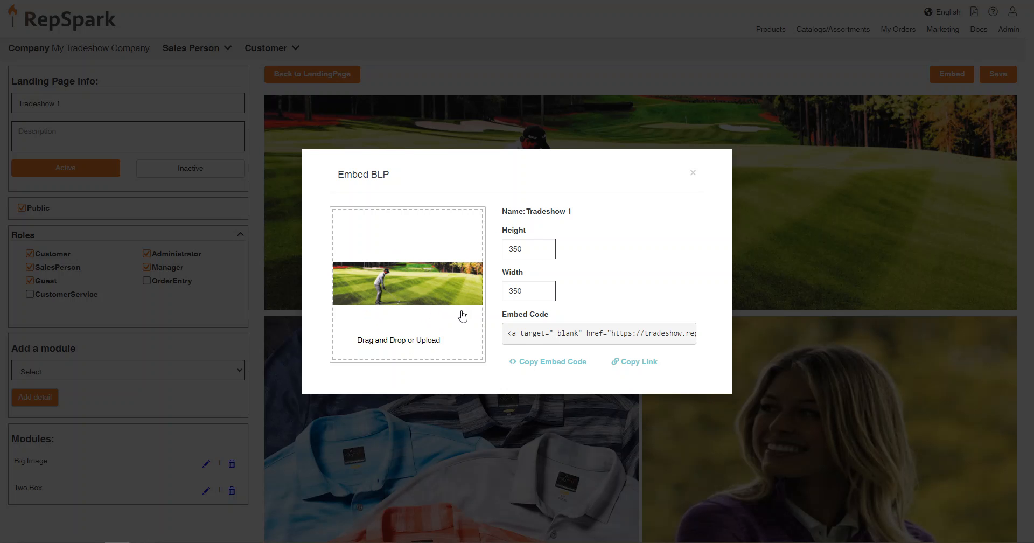
click(402, 341)
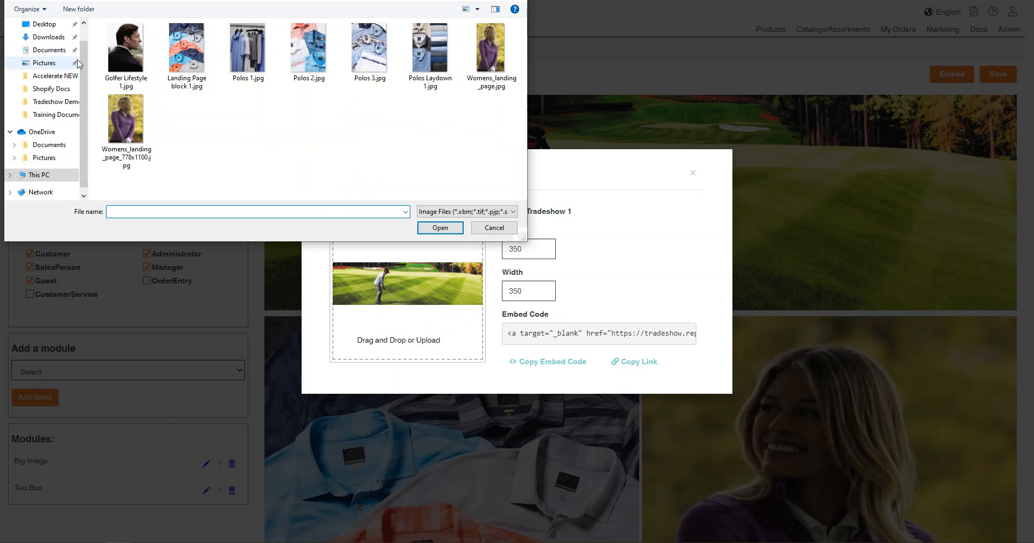
click(125, 53)
click(440, 228)
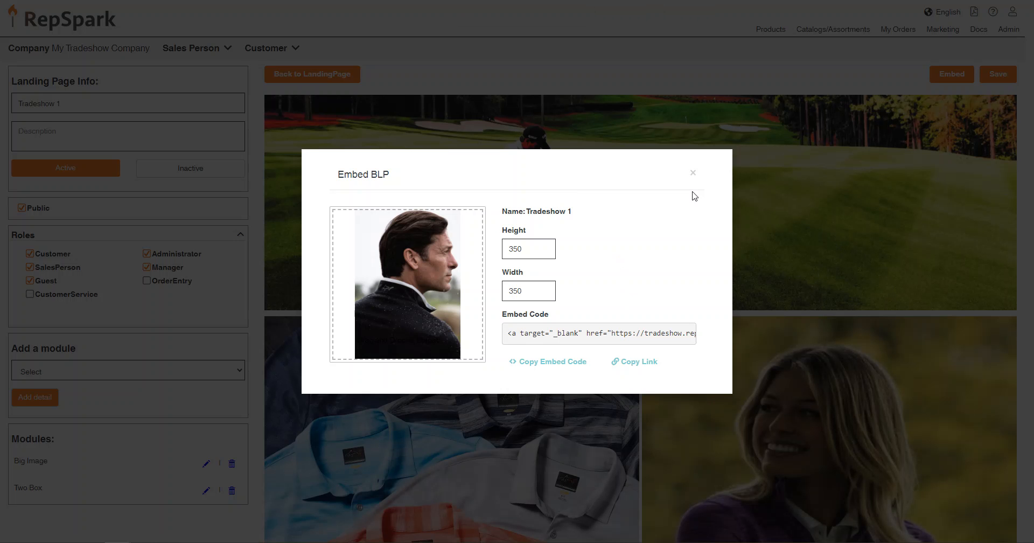
click(693, 173)
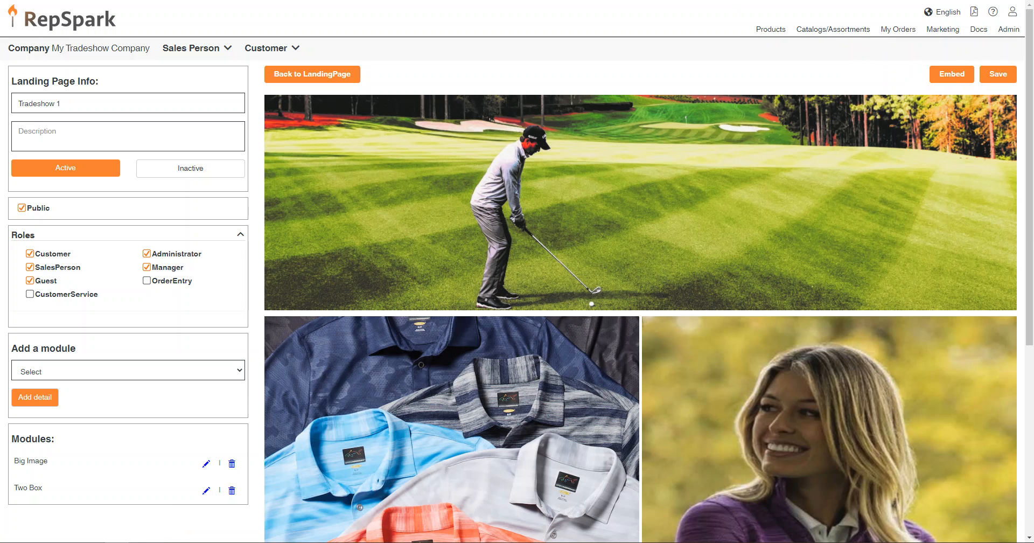
Switch to the PGA Merchandise Show exhibitor profile editor and reopen Edit Profile
click(512, 0)
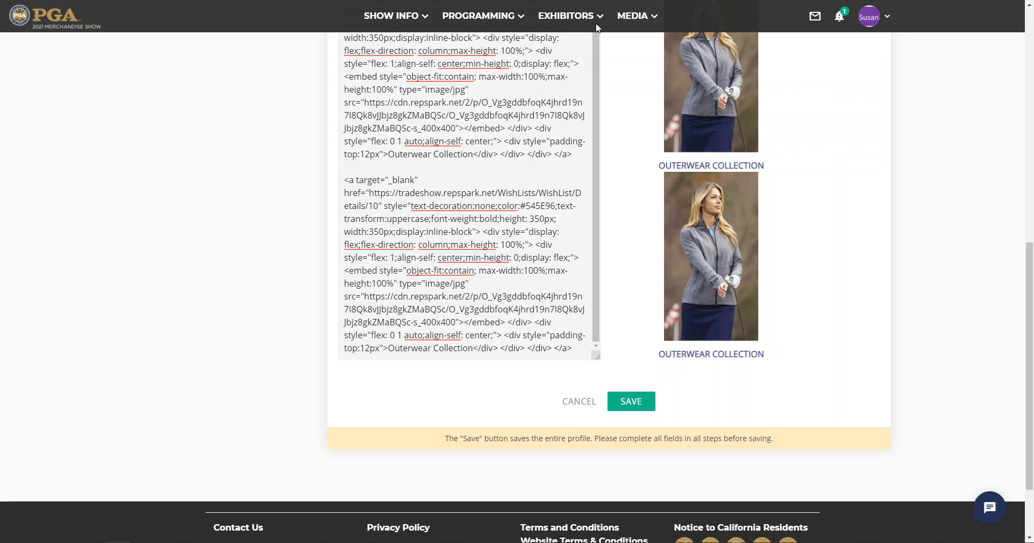
scroll(208, 173, up, 8)
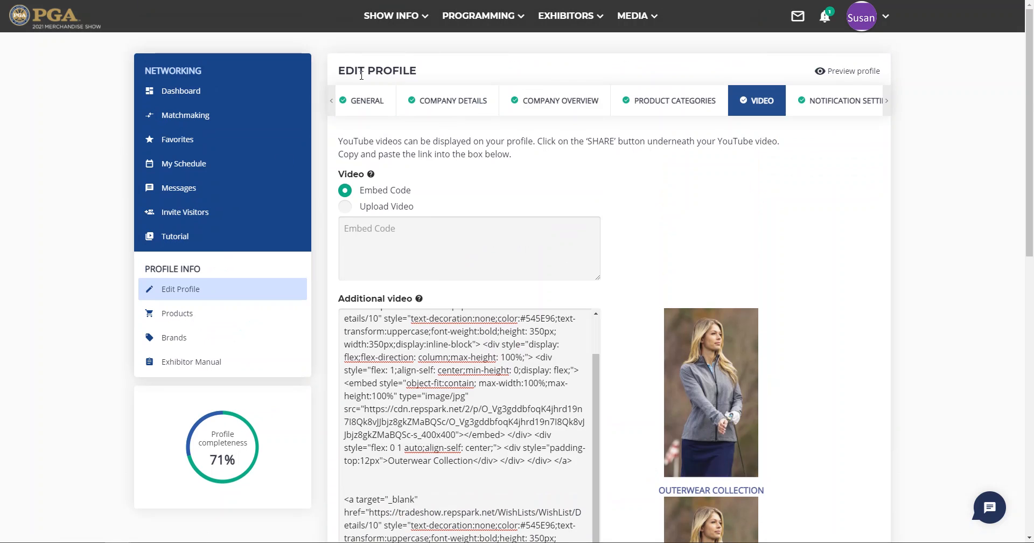
click(173, 289)
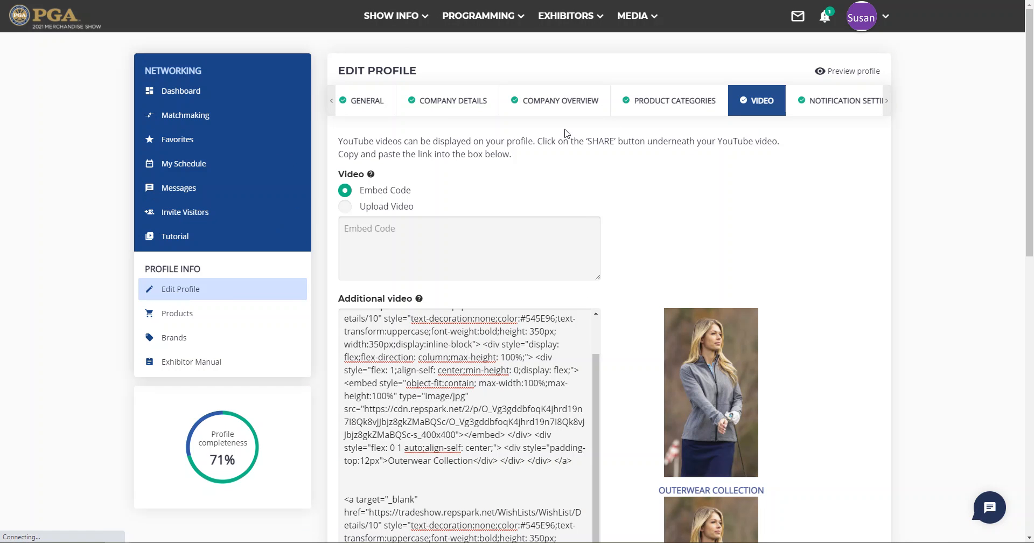